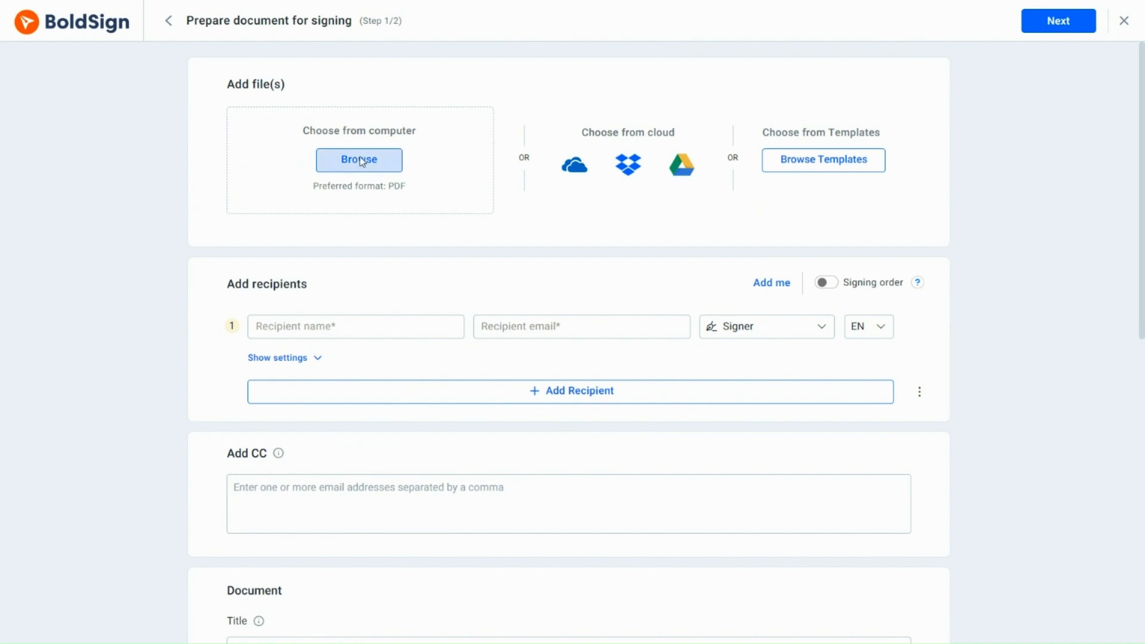
# Upload Project development details.pdf as the document to be signed.
pyautogui.click(196, 153)
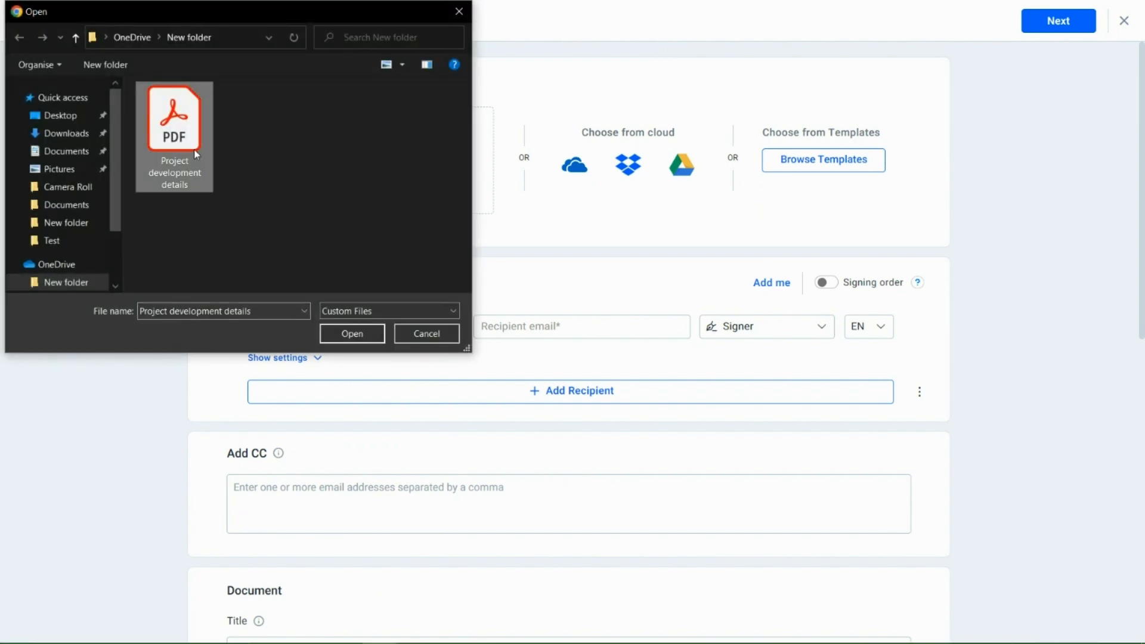
pyautogui.click(372, 333)
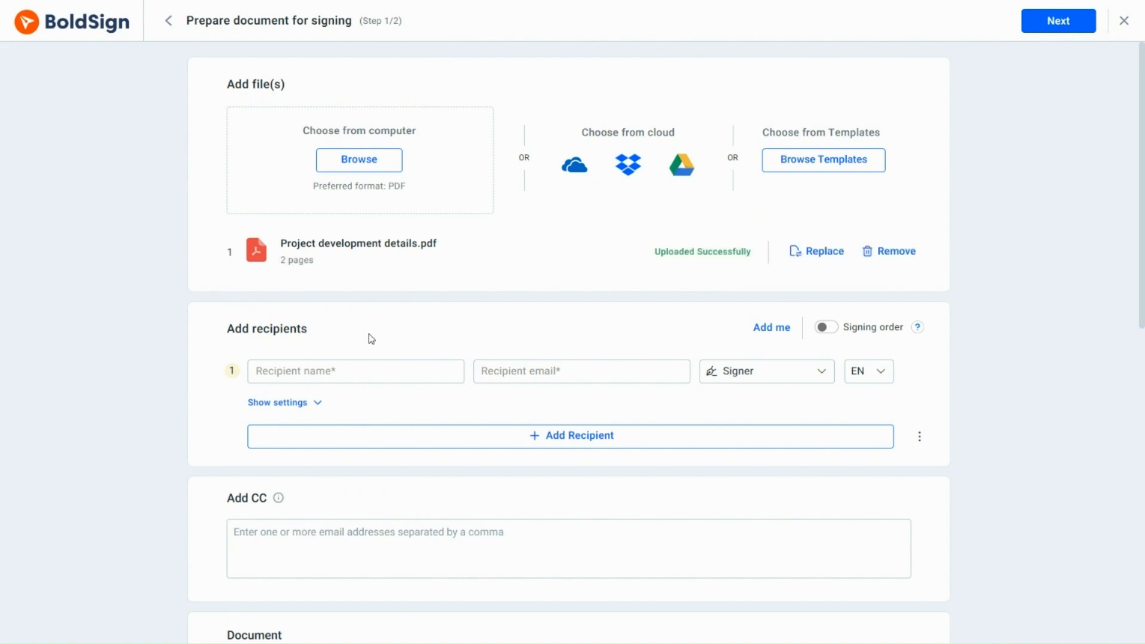
pyautogui.click(350, 369)
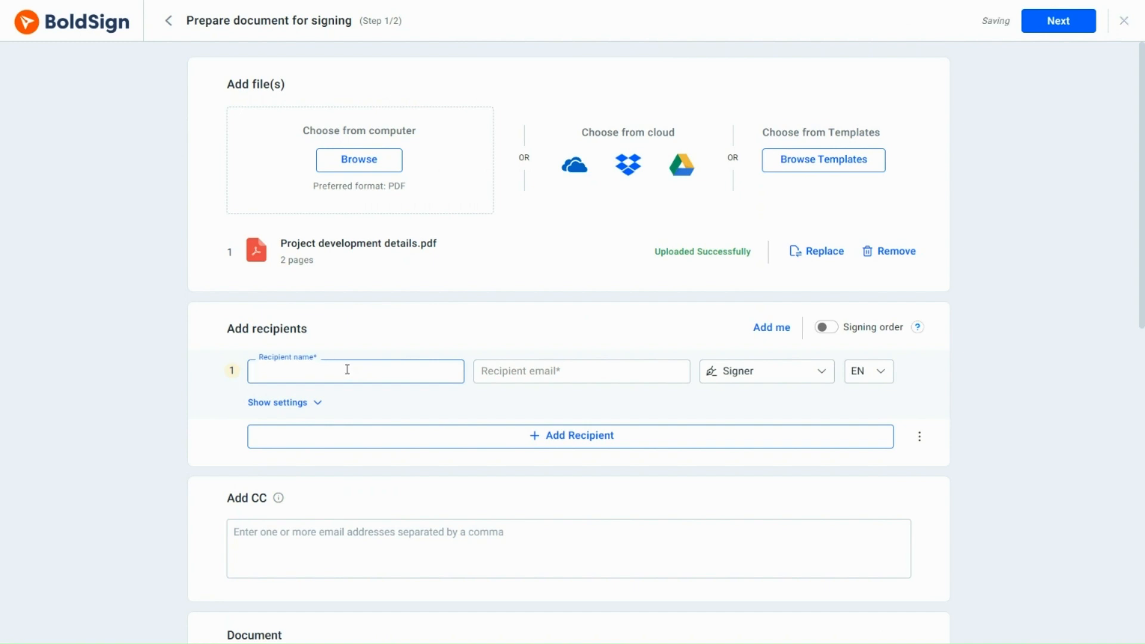
# Add the first signer from contacts with Email OTP authentication, then add a second recipient row.
pyautogui.write('Alex')
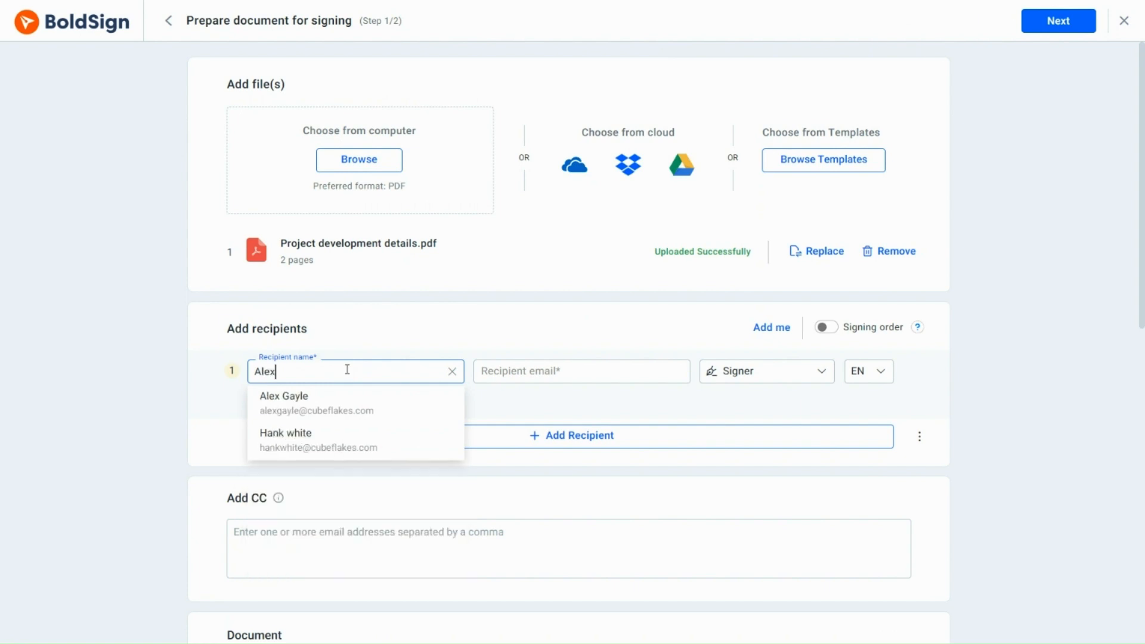
pyautogui.click(346, 404)
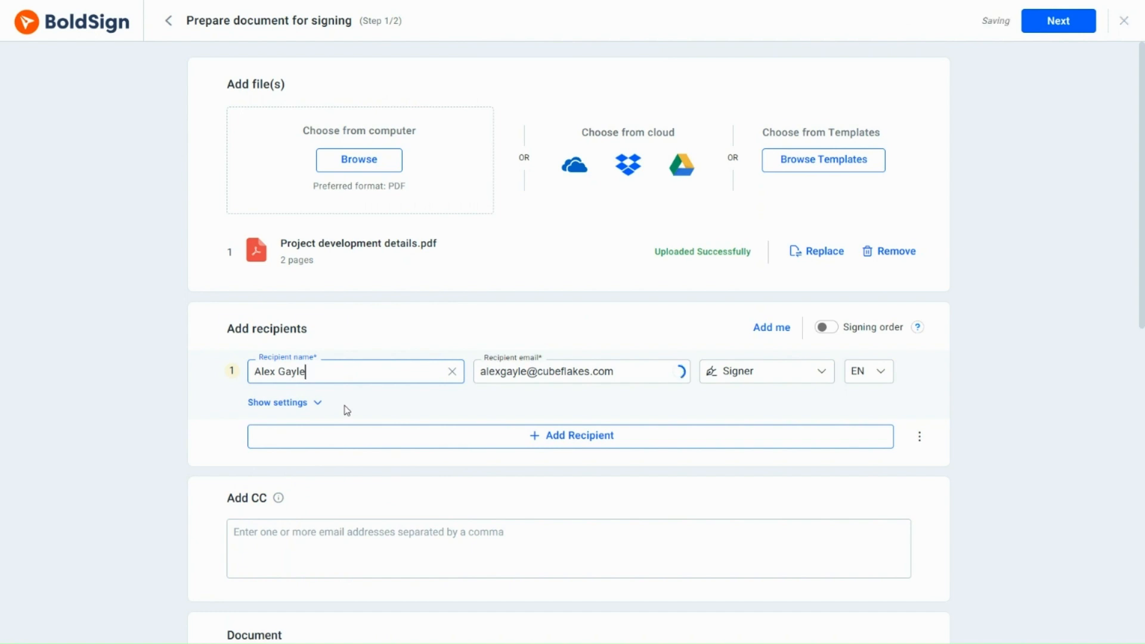
pyautogui.click(316, 408)
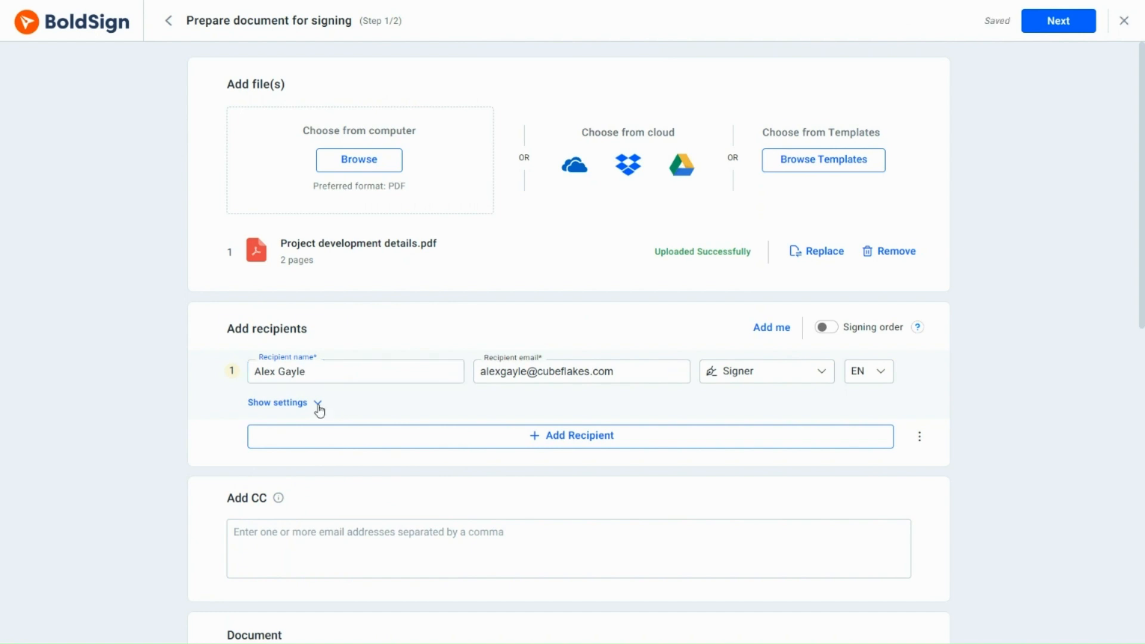
pyautogui.click(345, 432)
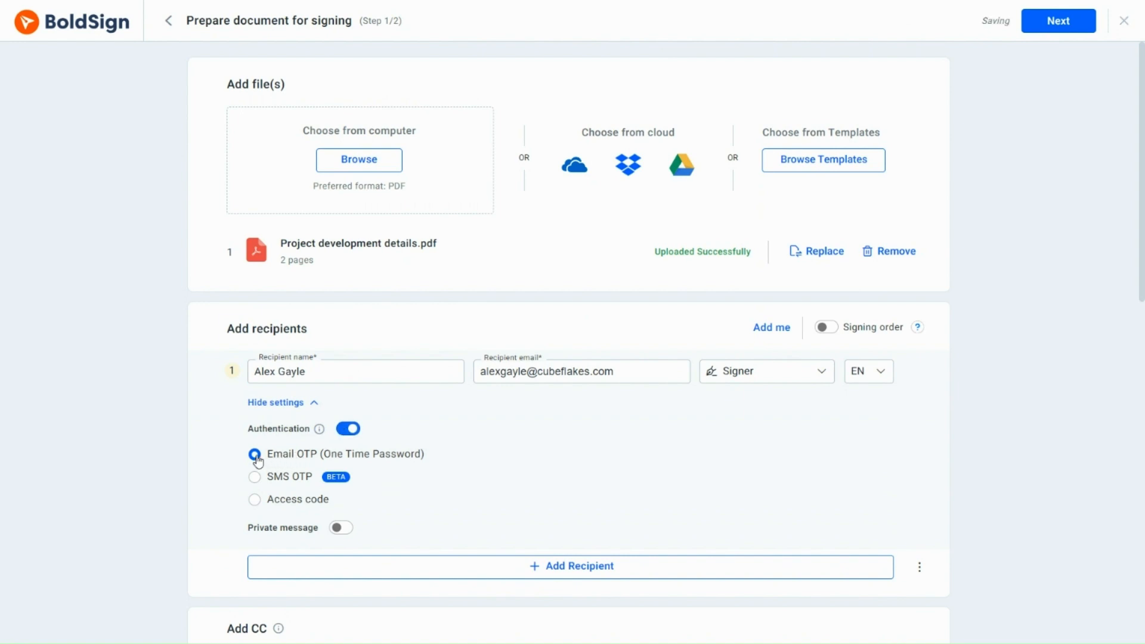
pyautogui.click(316, 406)
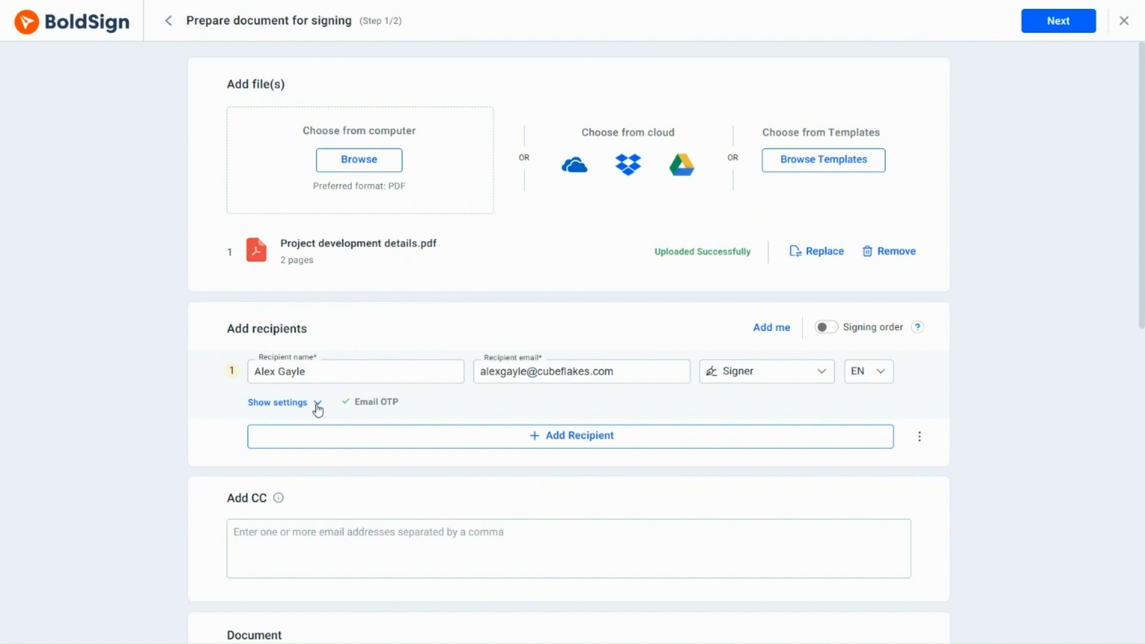
pyautogui.click(535, 436)
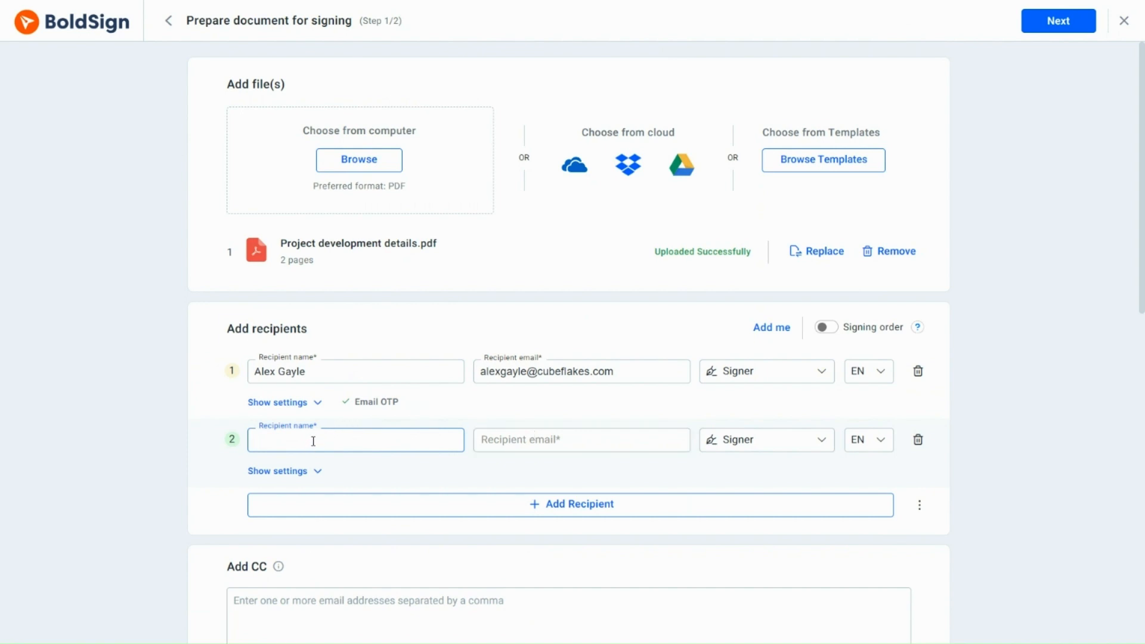
# Add the second signer from contacts with access code authentication, then add a third recipient row.
pyautogui.write('Stac')
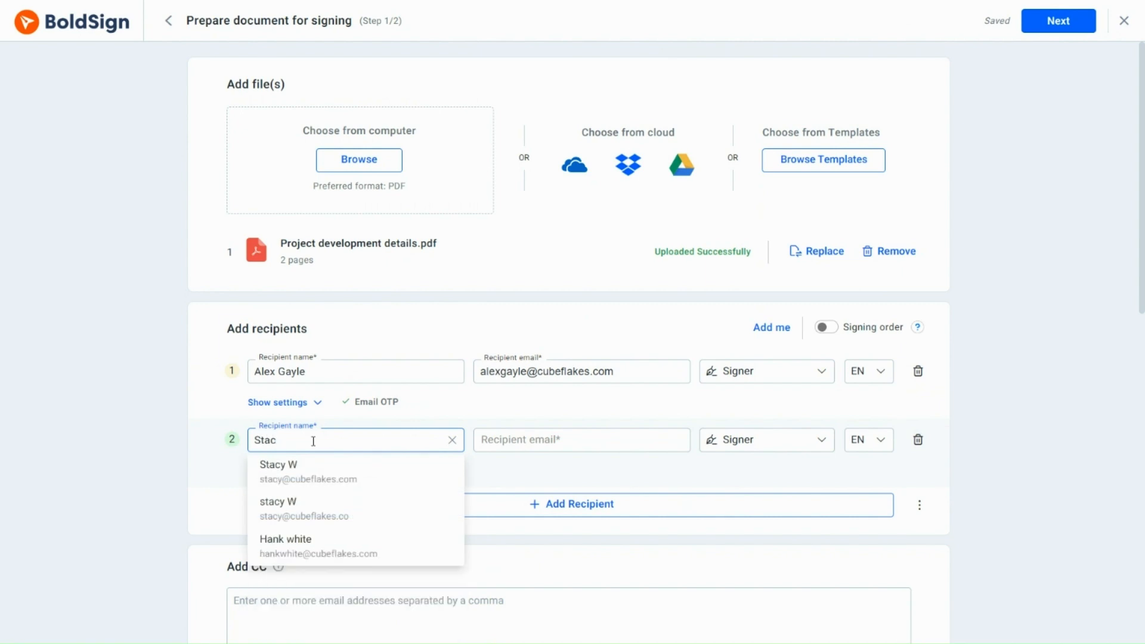
pyautogui.click(308, 473)
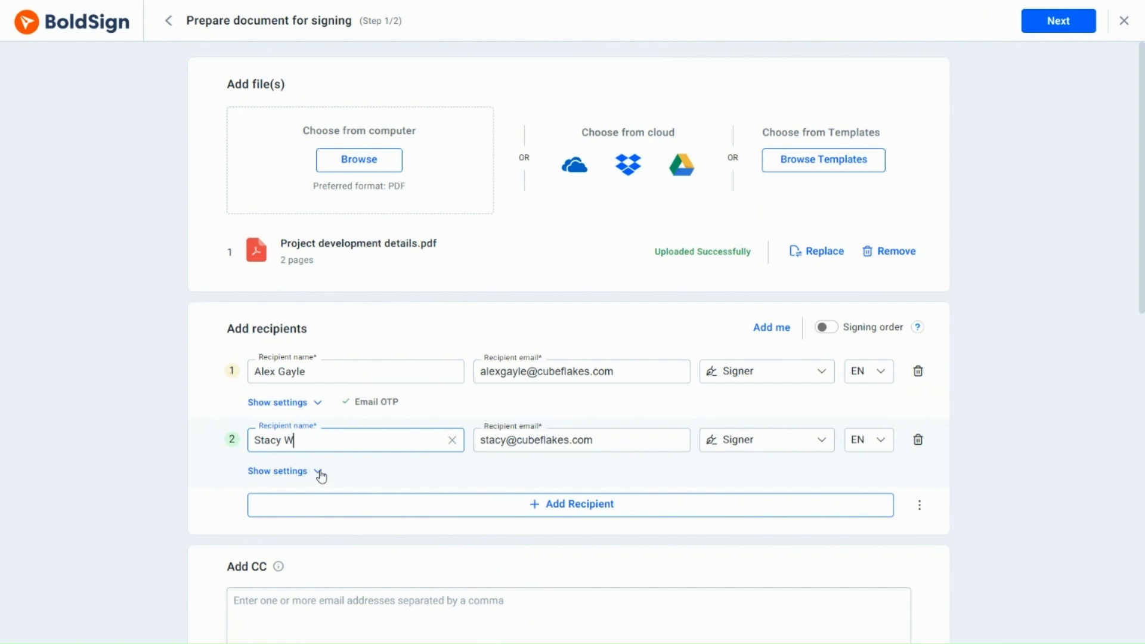
pyautogui.click(318, 472)
pyautogui.click(347, 498)
pyautogui.scroll(-5, 470, 478)
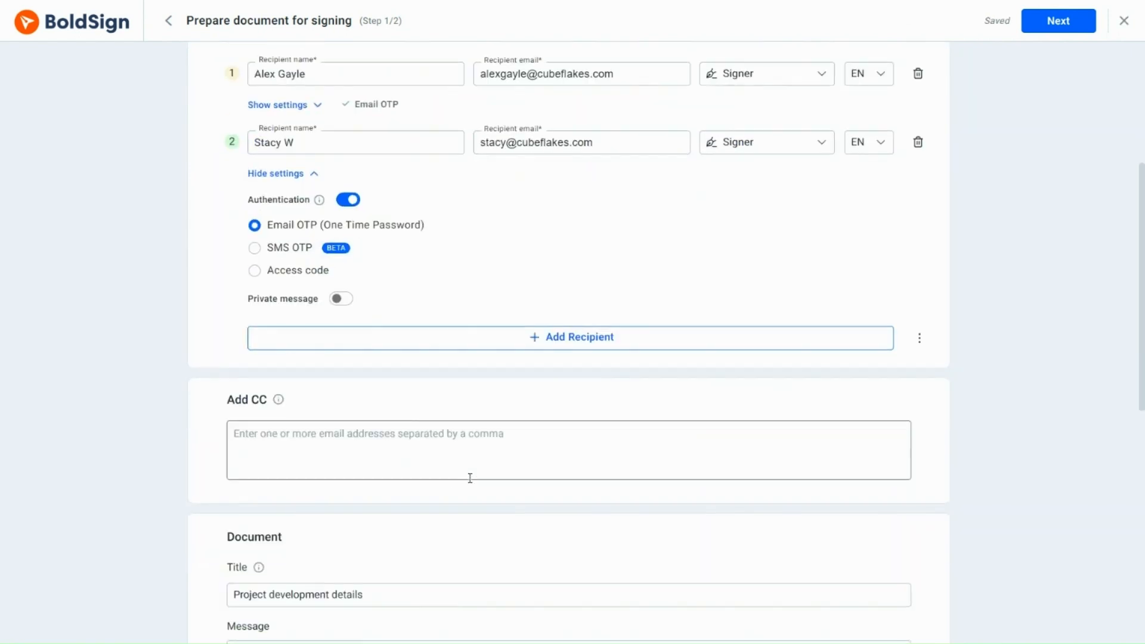
pyautogui.click(254, 271)
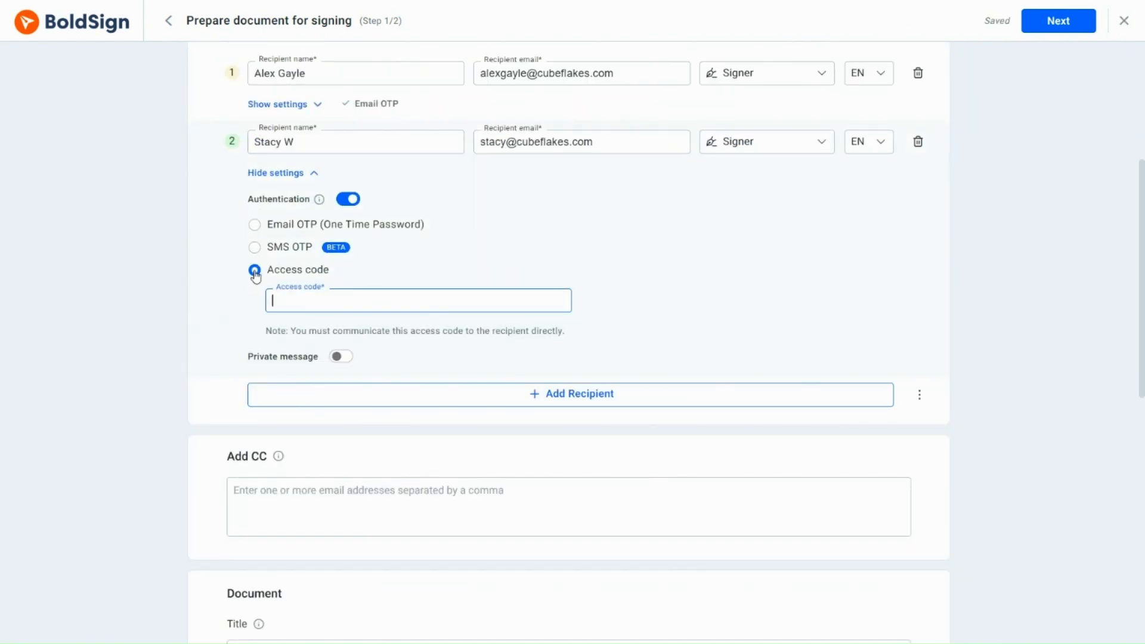
pyautogui.write('1234567')
pyautogui.click(314, 177)
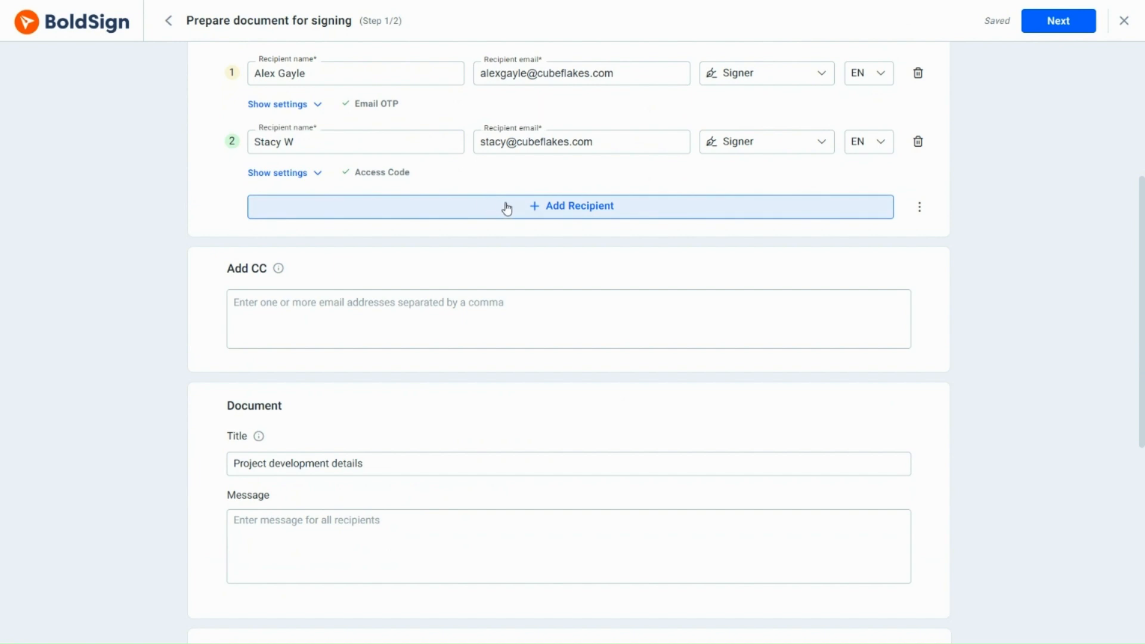
pyautogui.click(529, 207)
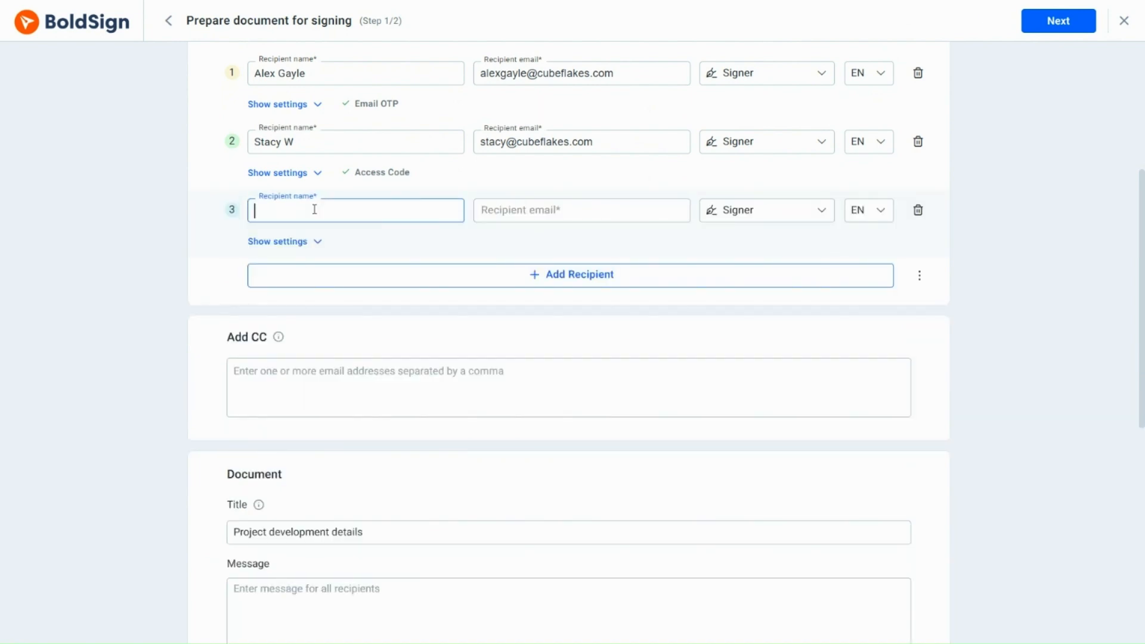
# Add the third signer from contacts with SMS OTP authentication to their +1 phone number.
pyautogui.write('Eva')
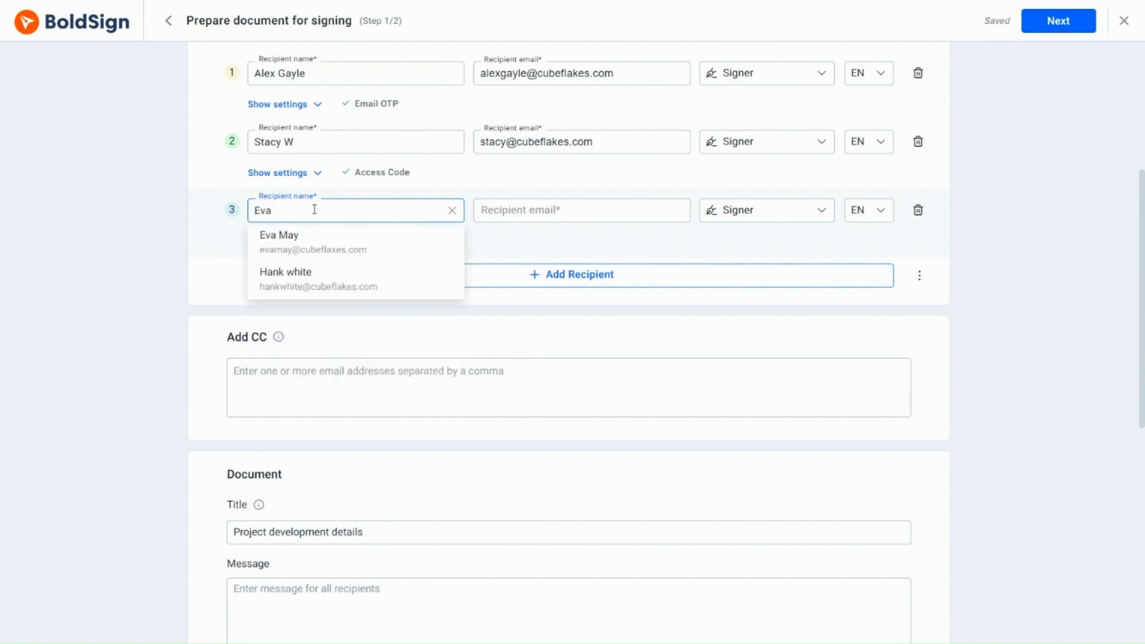
pyautogui.click(320, 246)
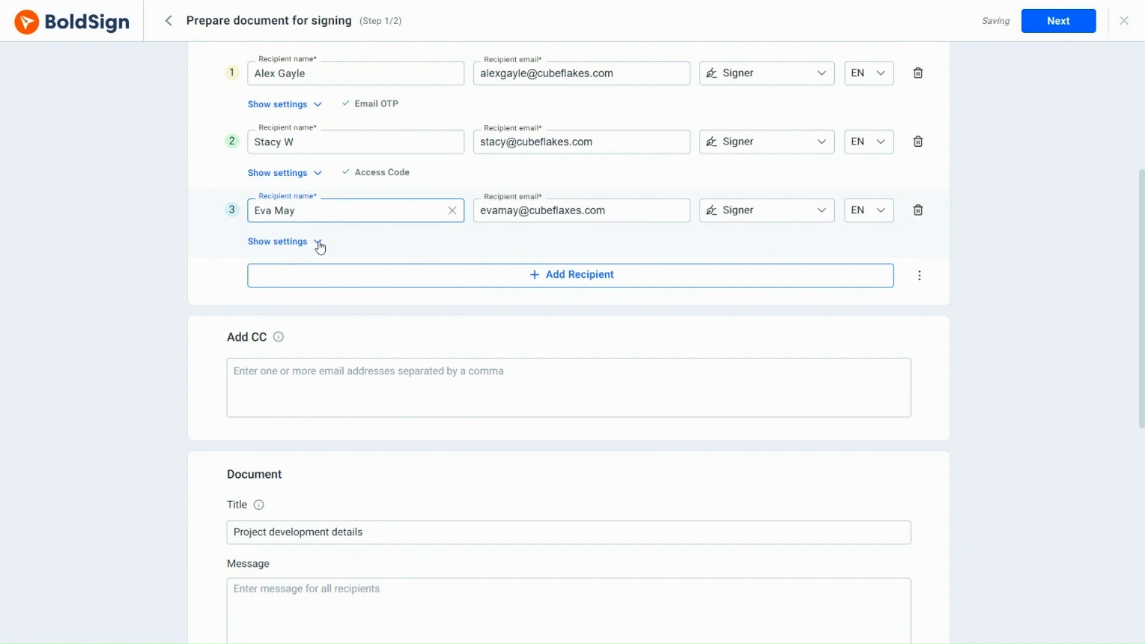
pyautogui.click(318, 244)
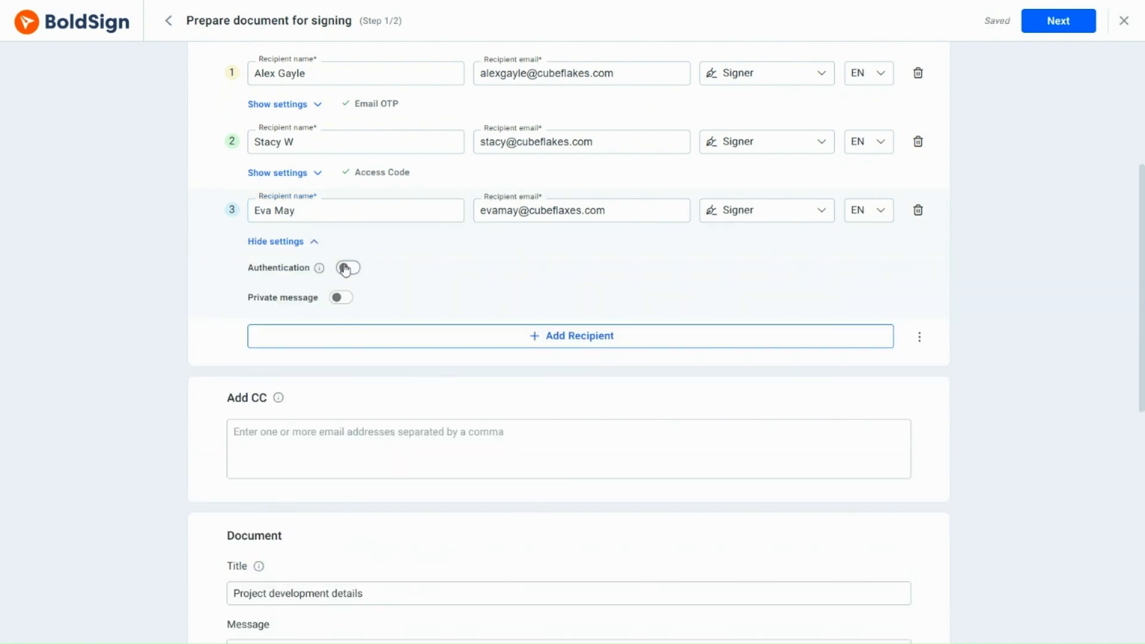
pyautogui.click(346, 268)
pyautogui.click(257, 317)
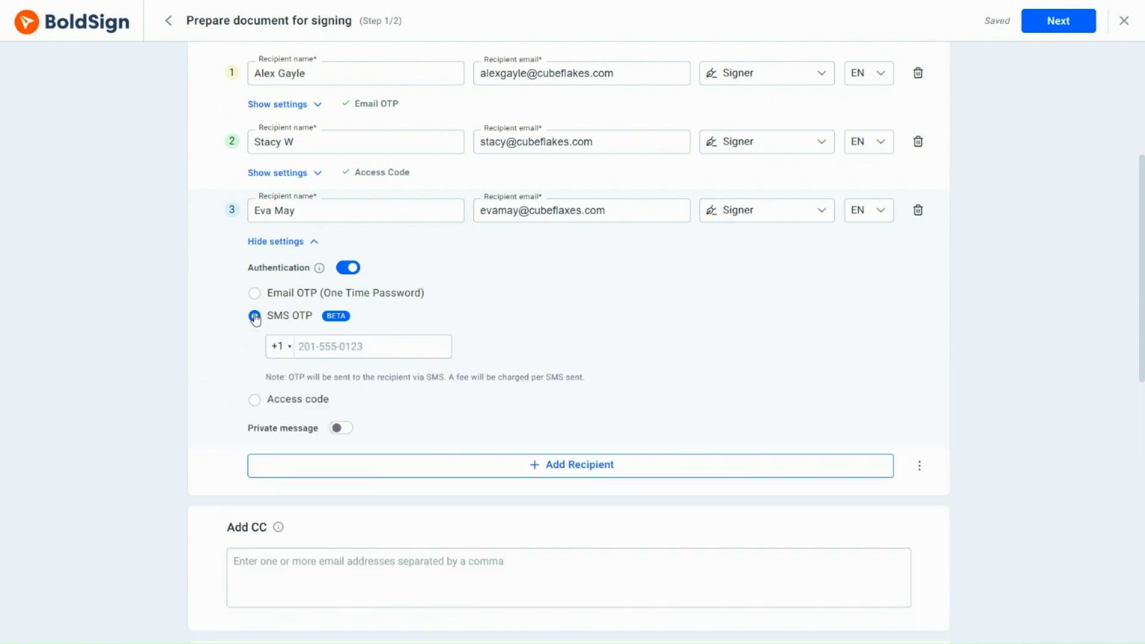
pyautogui.click(290, 353)
pyautogui.click(298, 368)
pyautogui.click(302, 345)
pyautogui.write('2015552318')
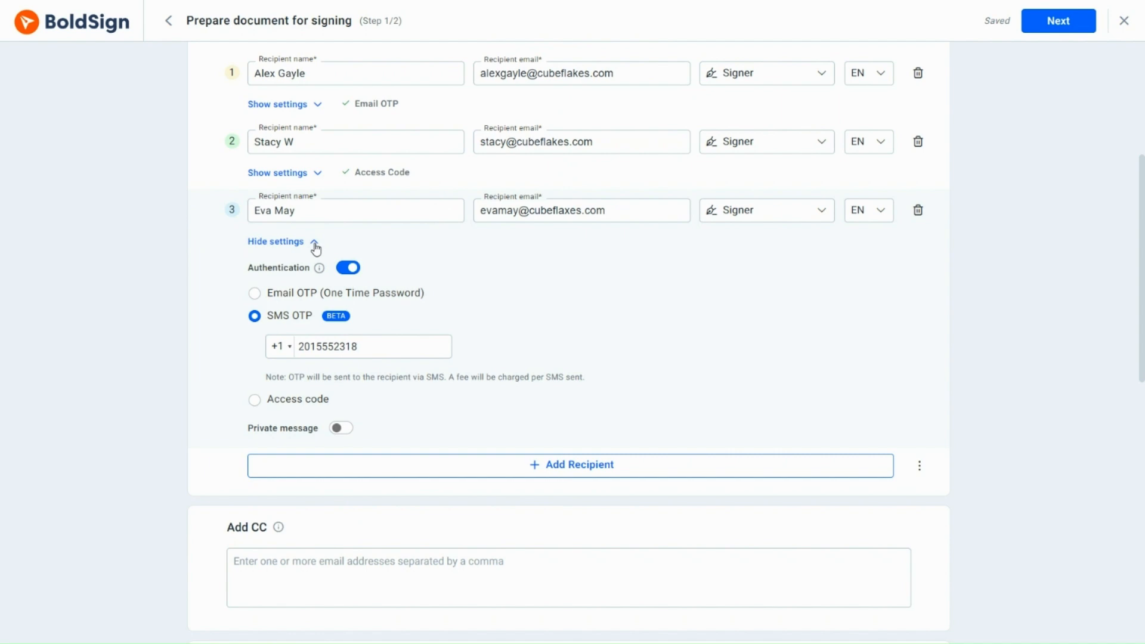
pyautogui.click(315, 245)
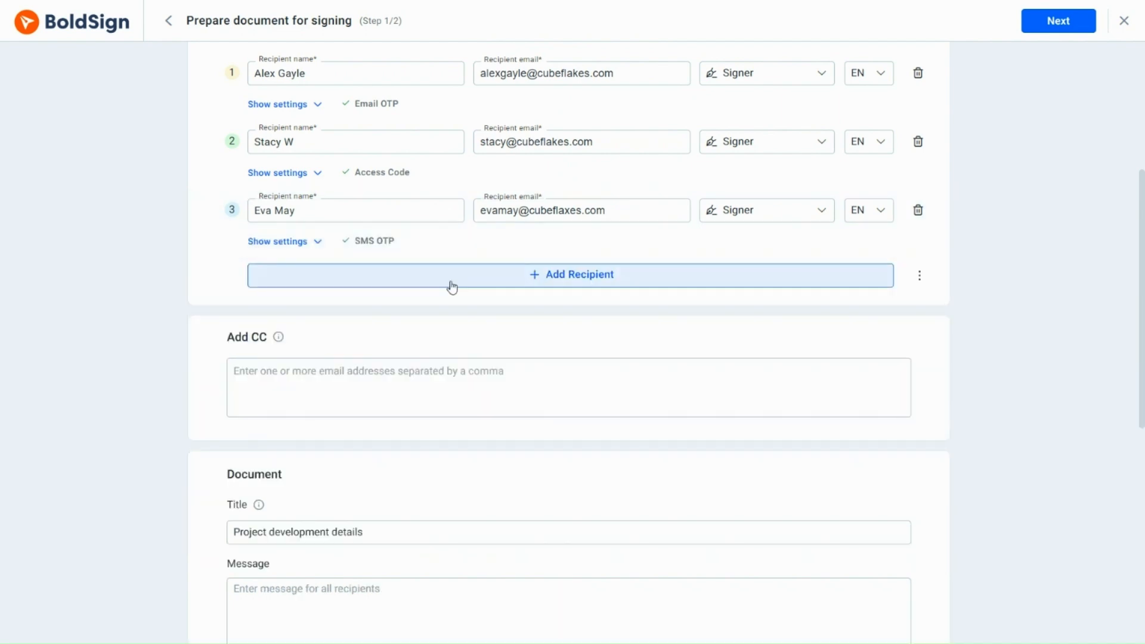
# Move on to field placement and put a signature field beside the manager's signature line.
pyautogui.scroll(-6, 456, 289)
pyautogui.scroll(-2, 435, 376)
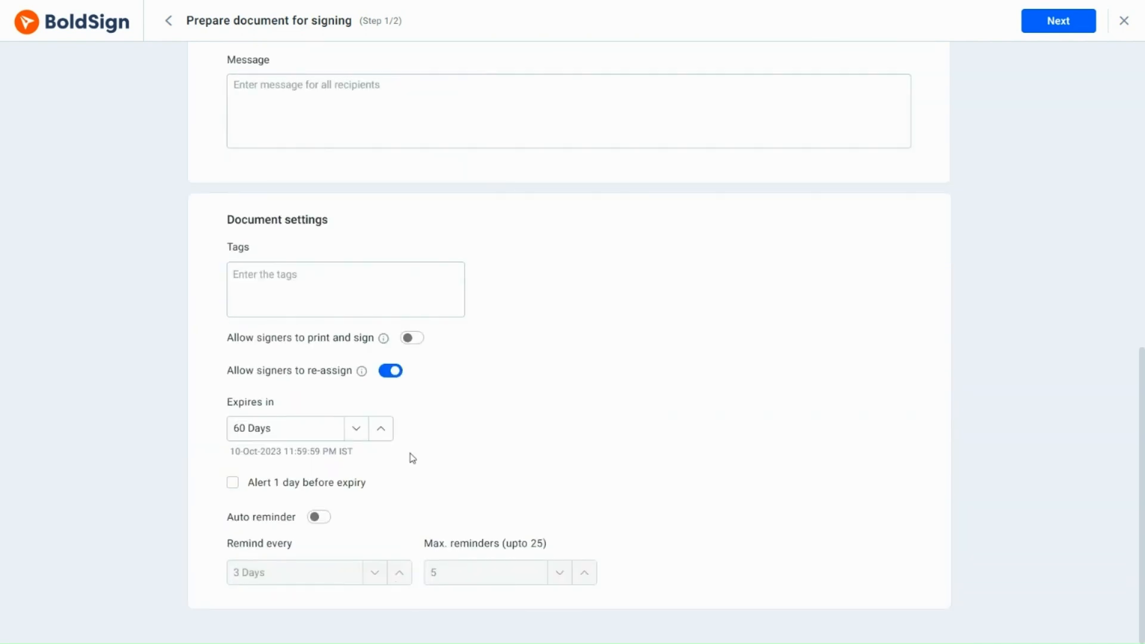
pyautogui.click(1063, 21)
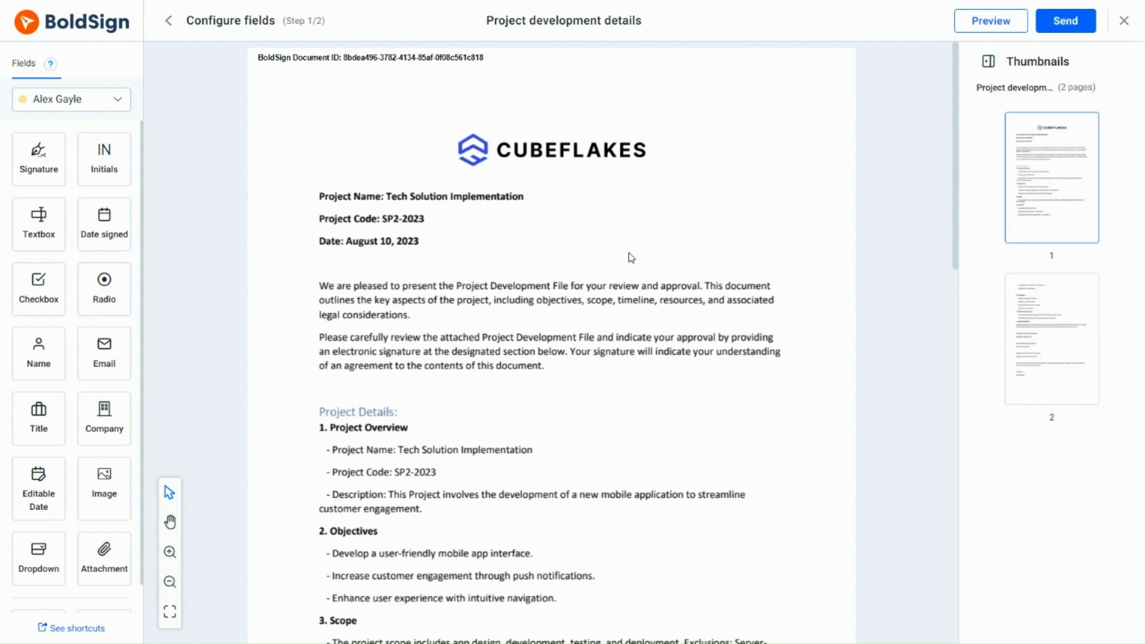
pyautogui.scroll(-12, 631, 258)
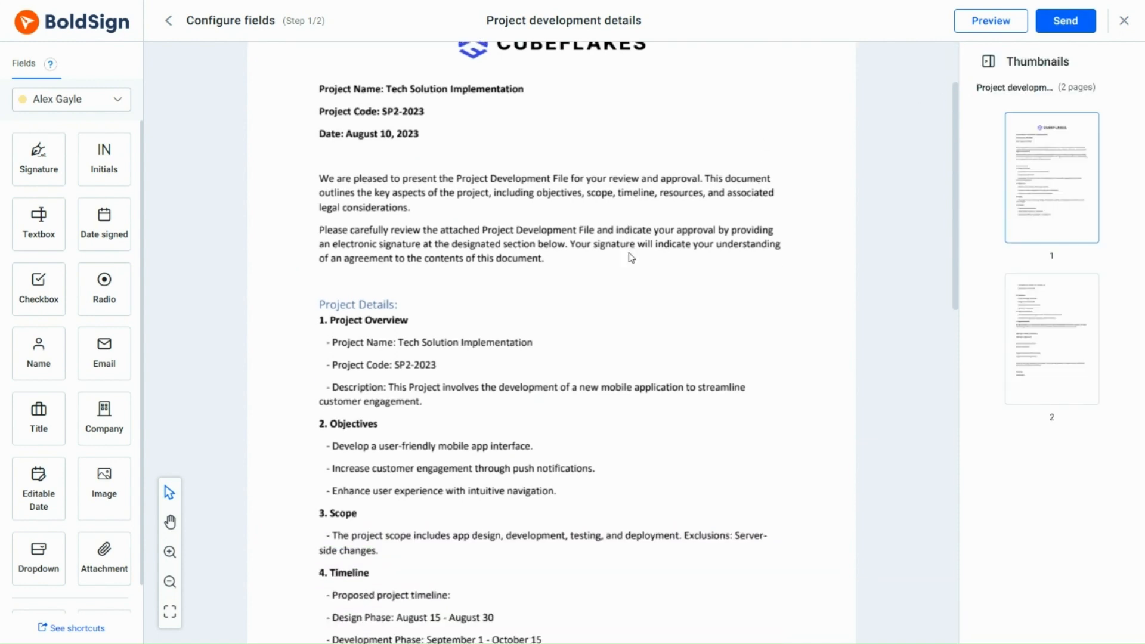
pyautogui.scroll(-5, 631, 258)
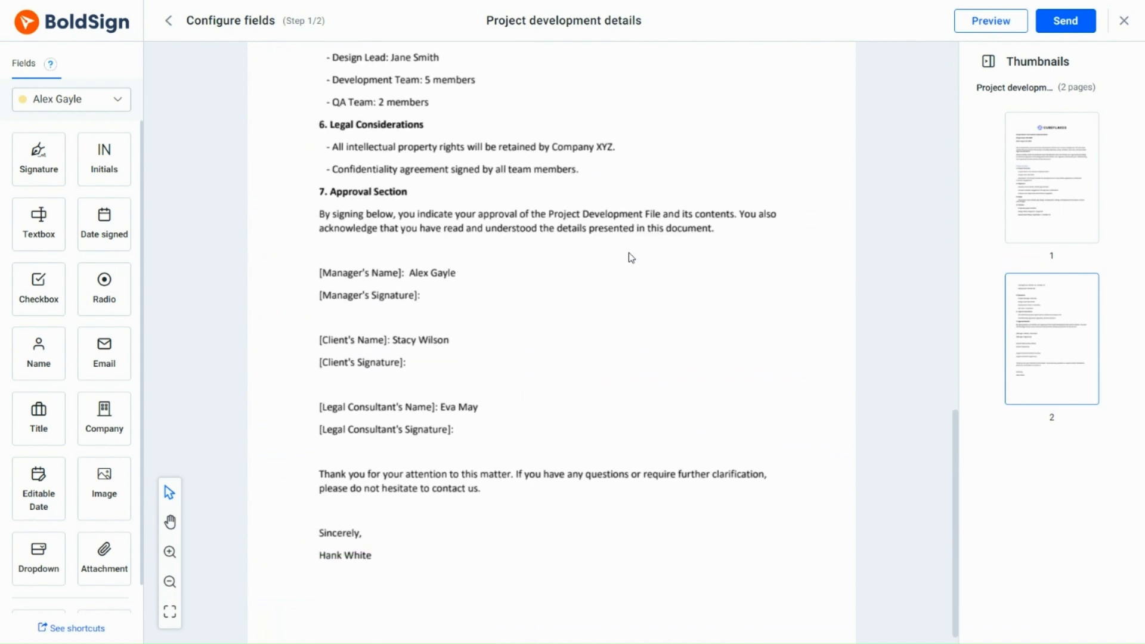
pyautogui.moveTo(38, 157)
pyautogui.mouseDown()
pyautogui.moveTo(37, 173)
pyautogui.moveTo(468, 278)
pyautogui.mouseUp()
# Place signature fields for the client and legal consultant, then send the document to all three signers.
pyautogui.click(89, 99)
pyautogui.click(82, 152)
pyautogui.moveTo(38, 156)
pyautogui.mouseDown()
pyautogui.moveTo(533, 349)
pyautogui.moveTo(458, 345)
pyautogui.mouseUp()
pyautogui.click(117, 99)
pyautogui.click(48, 168)
pyautogui.moveTo(48, 164)
pyautogui.mouseDown()
pyautogui.moveTo(512, 411)
pyautogui.moveTo(501, 409)
pyautogui.mouseUp()
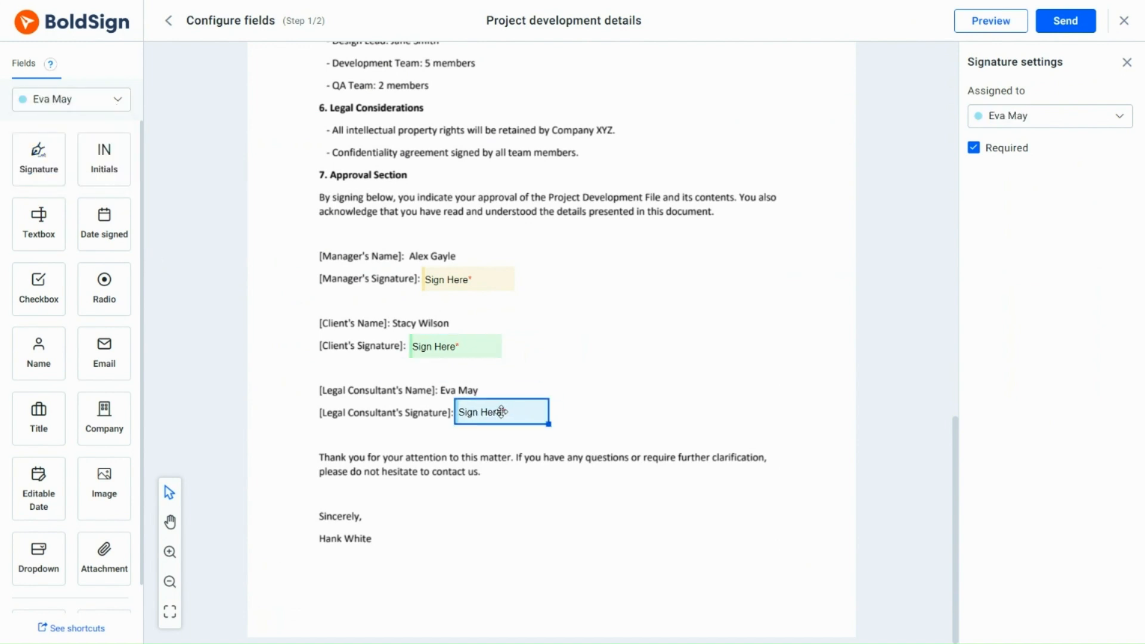
pyautogui.click(1063, 21)
pyautogui.click(705, 451)
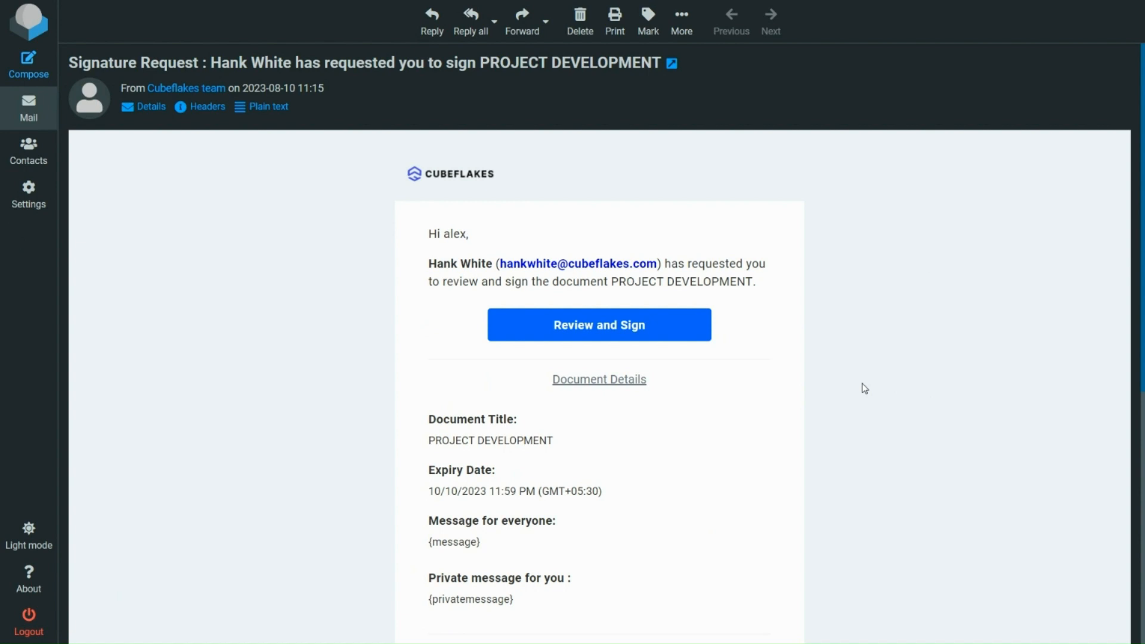
# Follow the Review and Sign link in the signature request email.
pyautogui.click(659, 333)
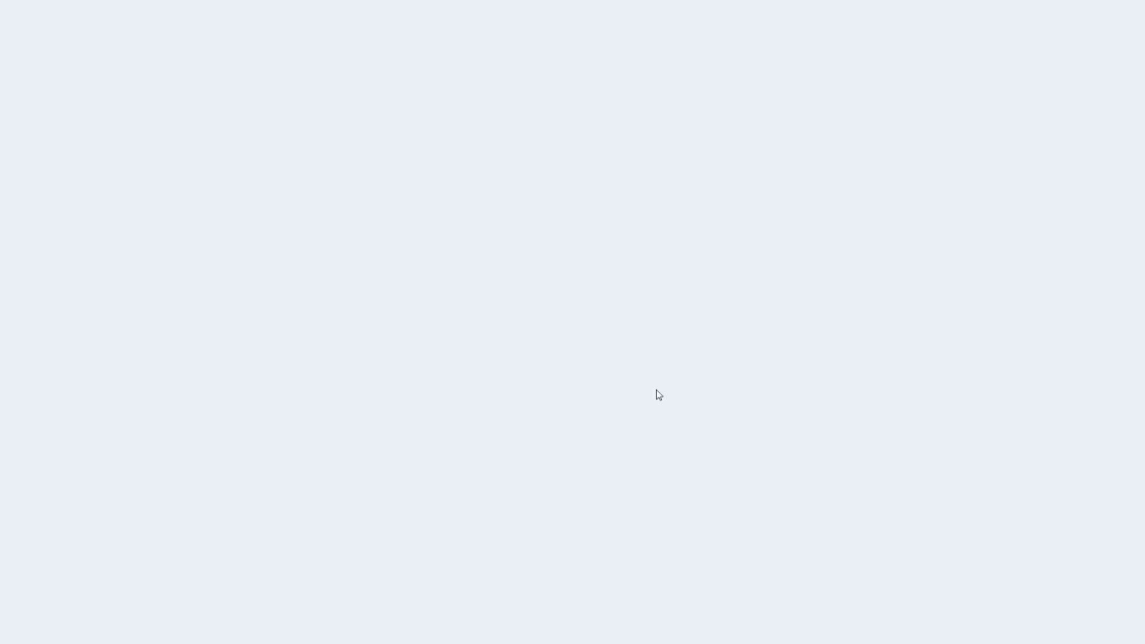
# Verify the emailed one-time code and accept the electronic signature disclosure.
pyautogui.hotkey('ctrl', 'v')
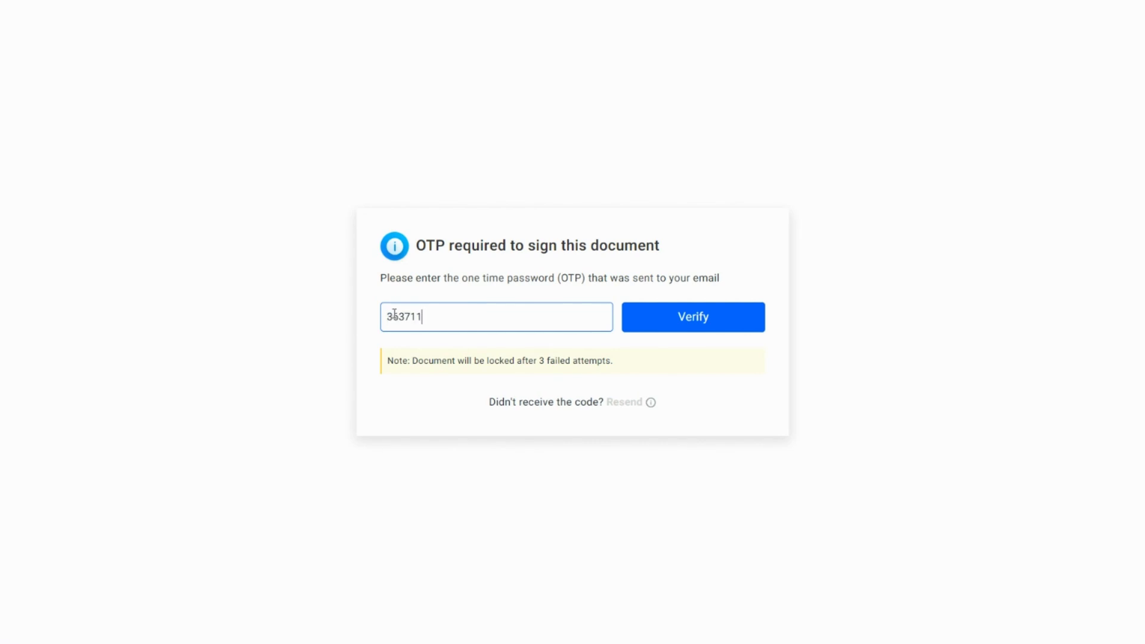
pyautogui.click(671, 328)
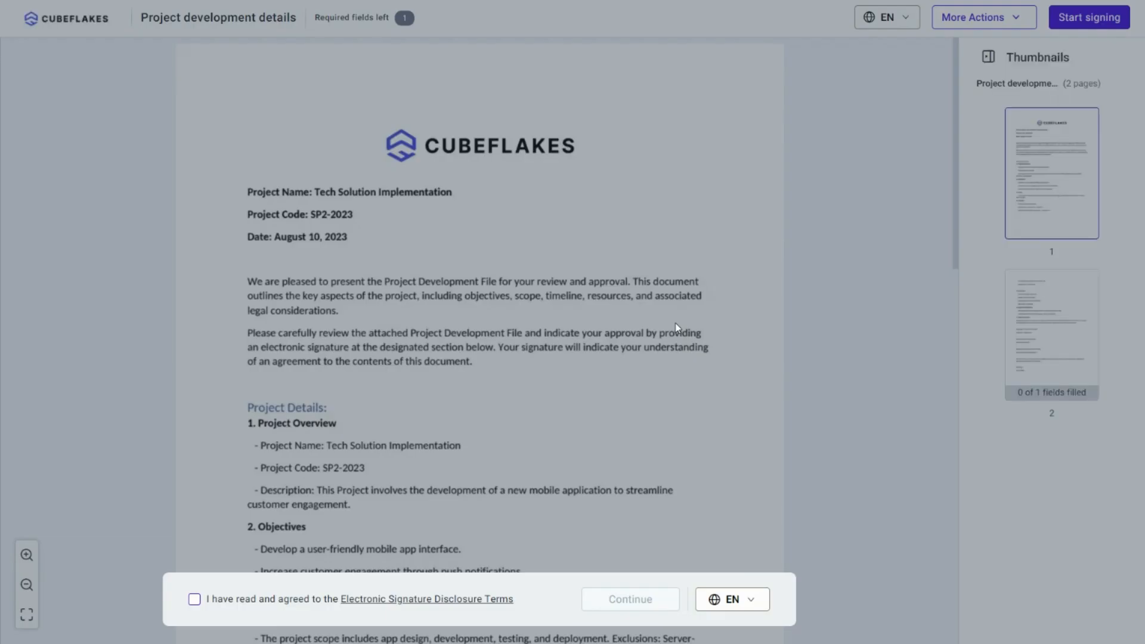
pyautogui.click(194, 599)
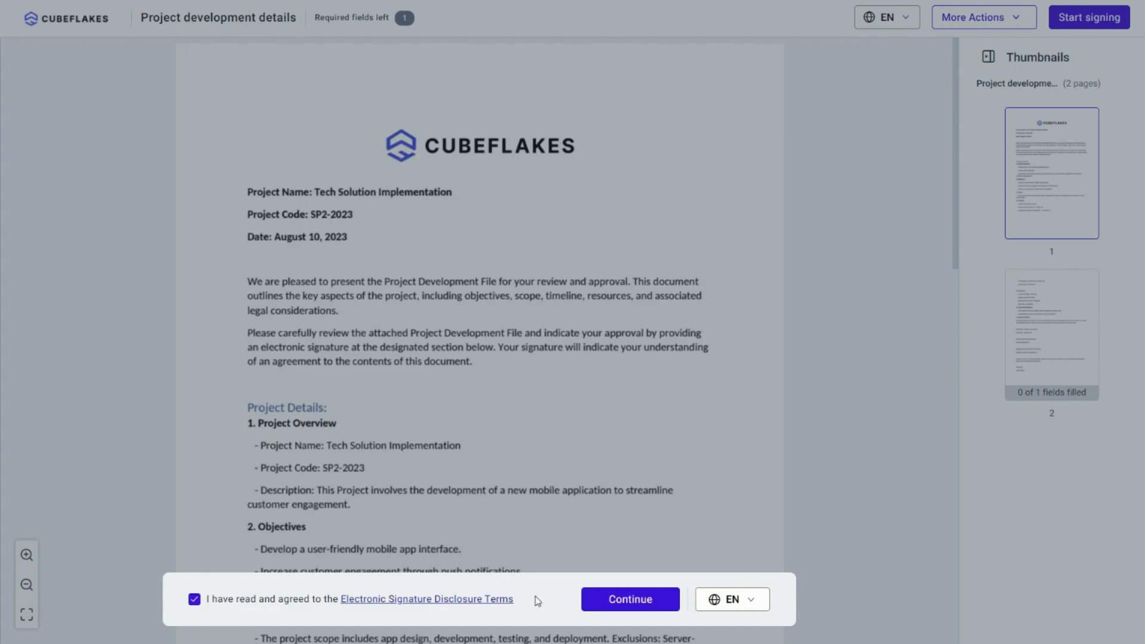
pyautogui.click(631, 600)
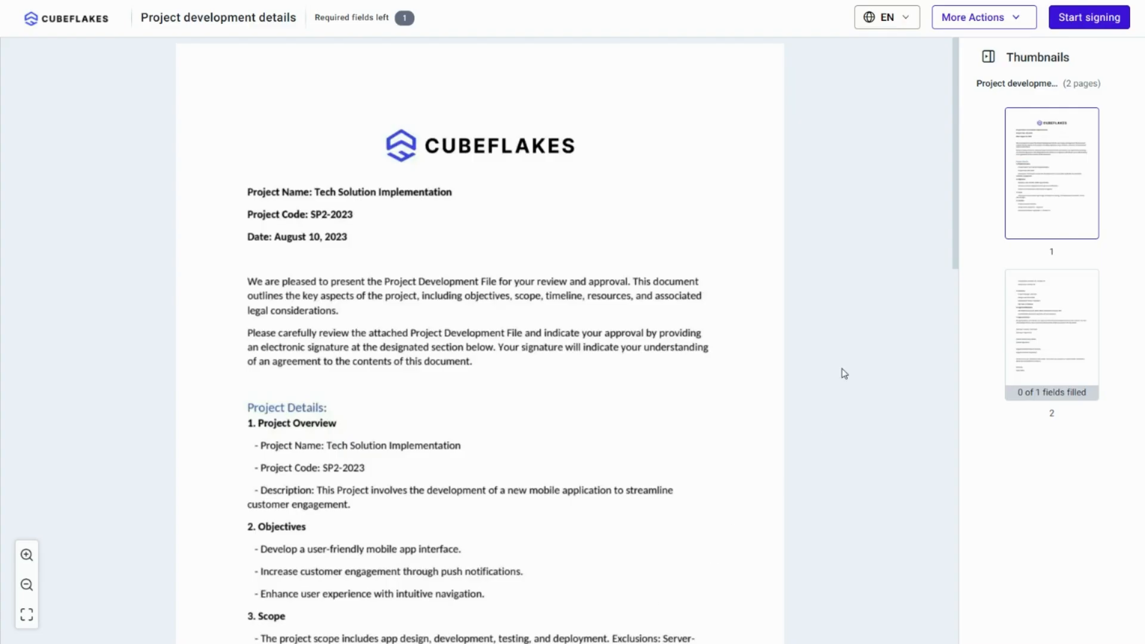
# Sign the manager's field with a cursive typed signature and return to the dashboard.
pyautogui.click(1074, 15)
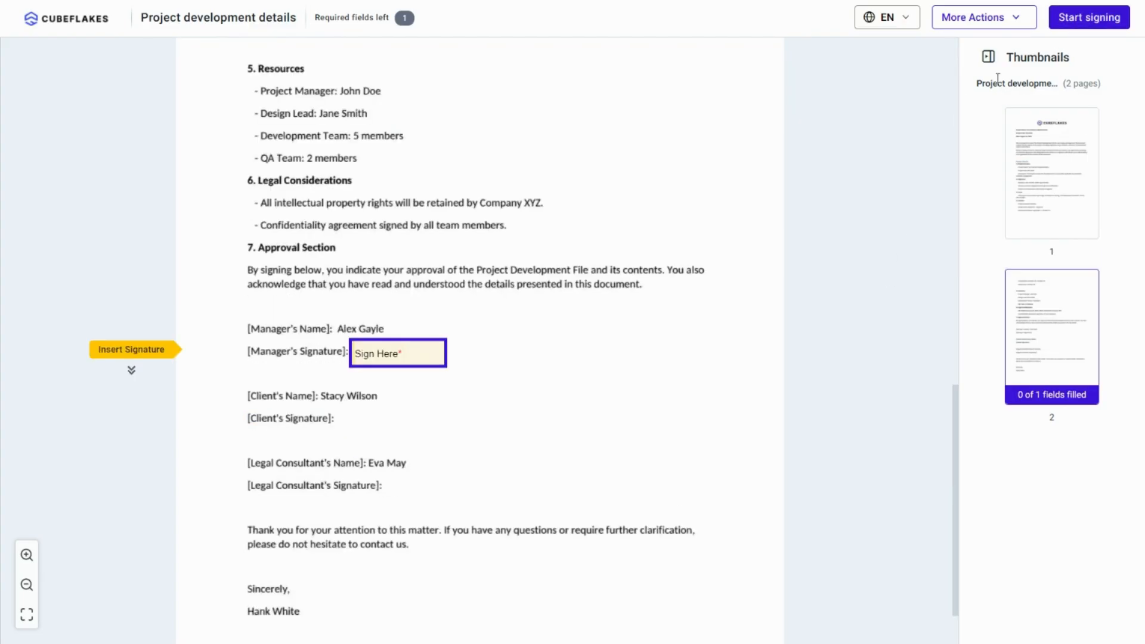
pyautogui.click(402, 356)
pyautogui.click(460, 217)
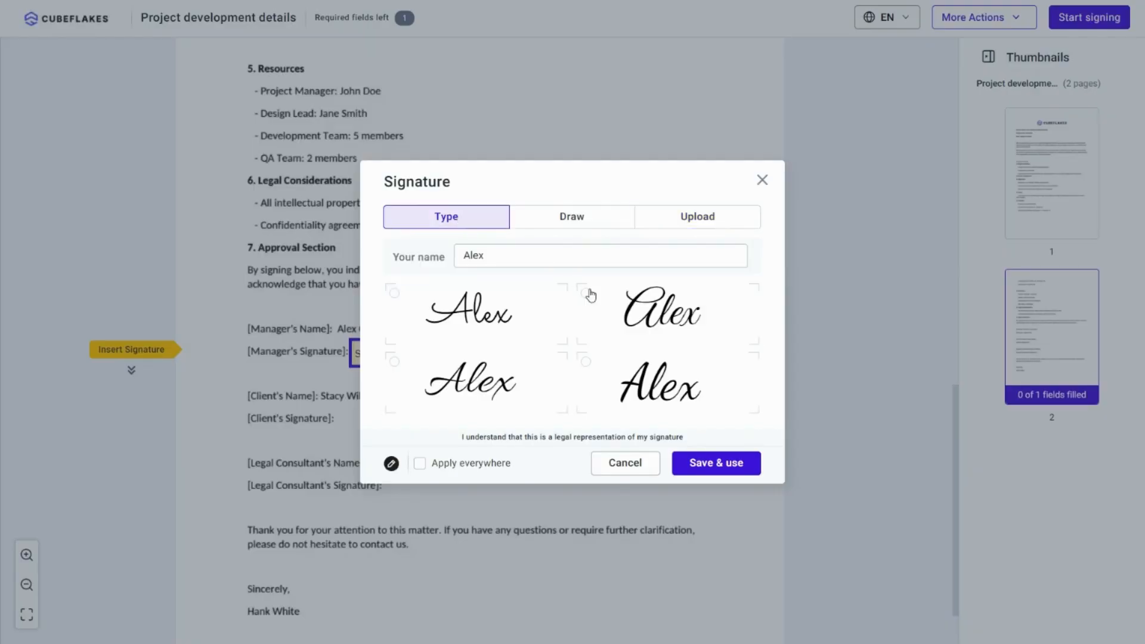
pyautogui.click(636, 307)
pyautogui.click(697, 472)
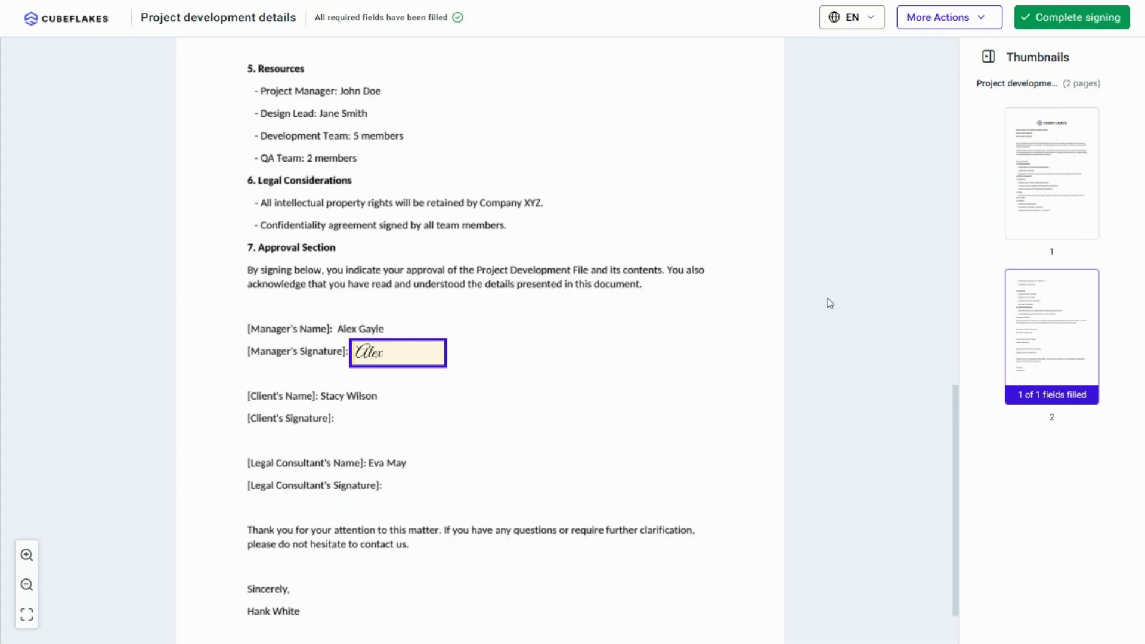
pyautogui.click(1071, 17)
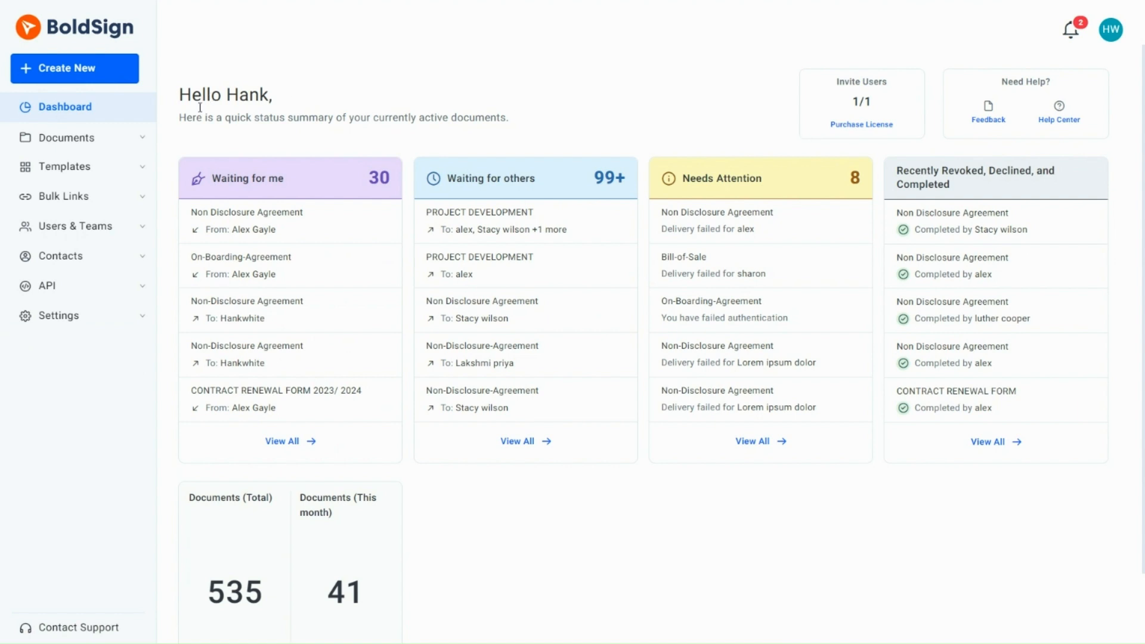
# Open the PROJECT DEVELOPMENT document's details from Documents > My Documents.
pyautogui.click(149, 142)
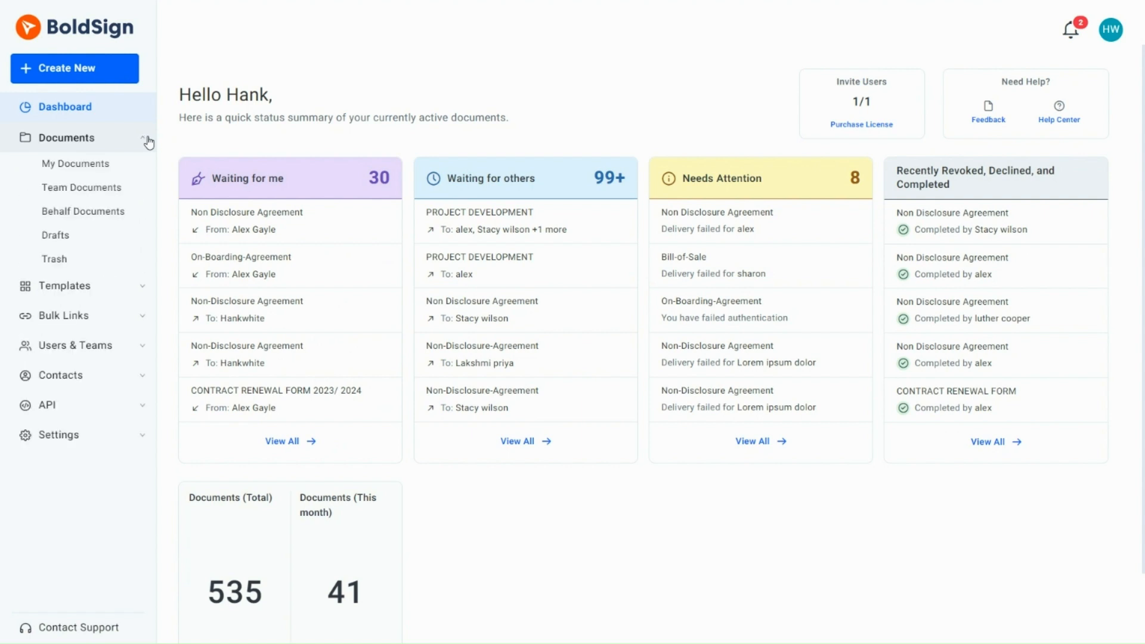
pyautogui.click(106, 168)
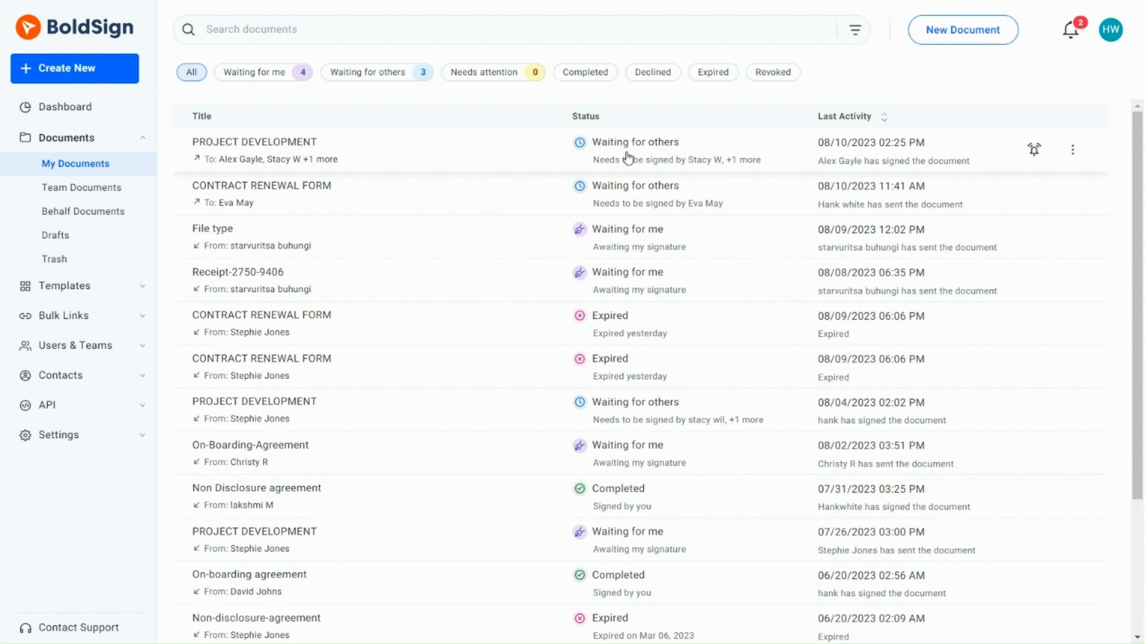
pyautogui.click(627, 158)
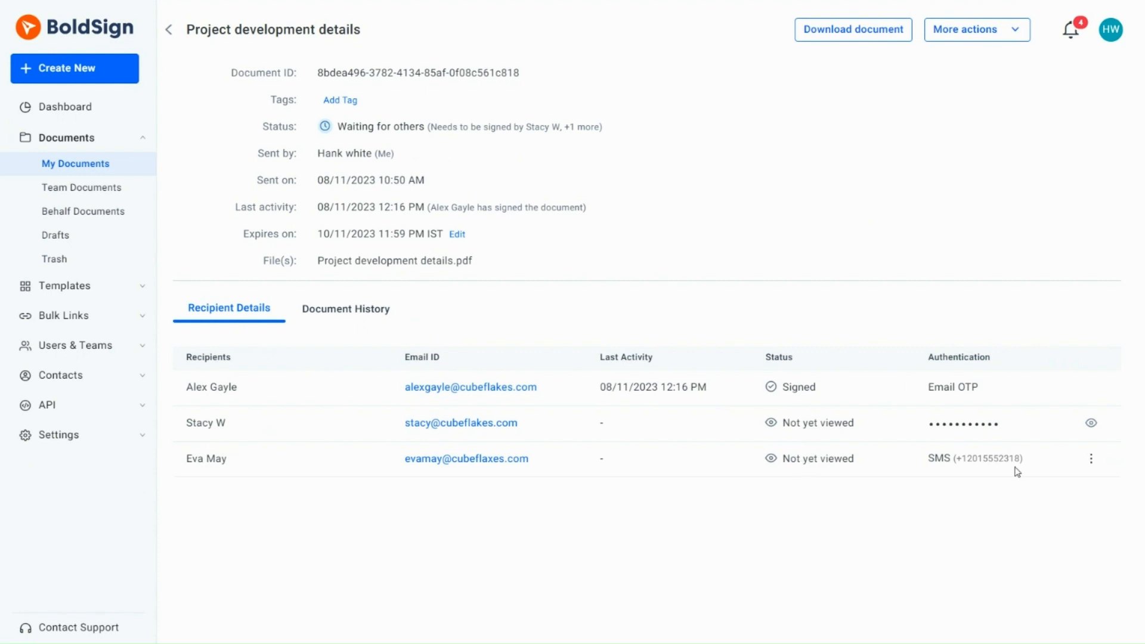
# Remove the third recipient's SMS OTP authentication.
pyautogui.click(1091, 459)
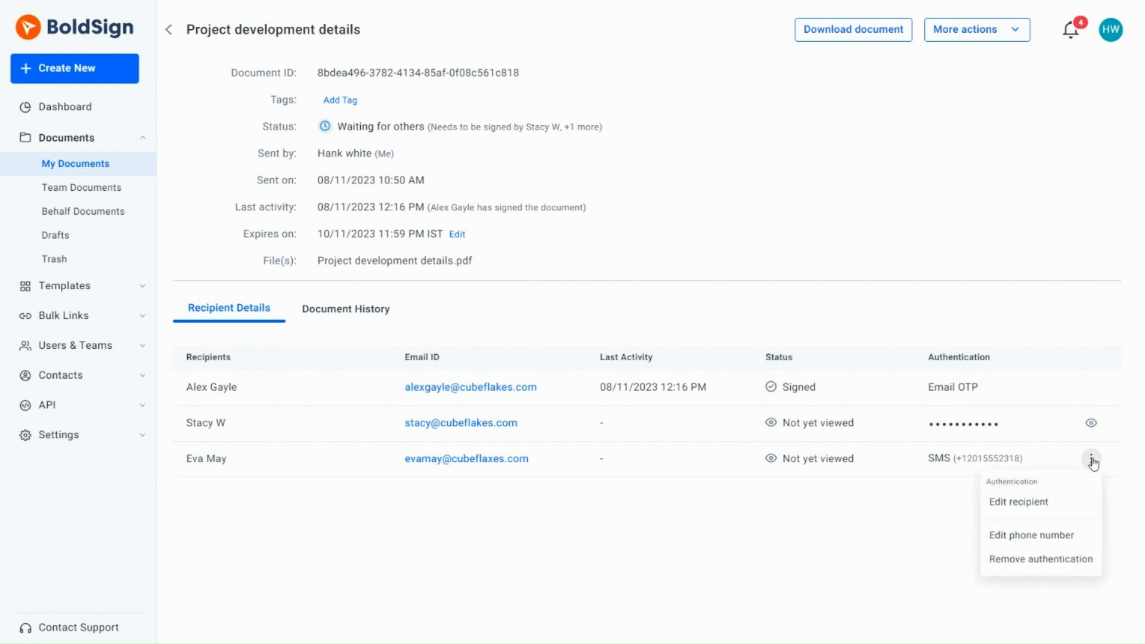
pyautogui.click(1022, 561)
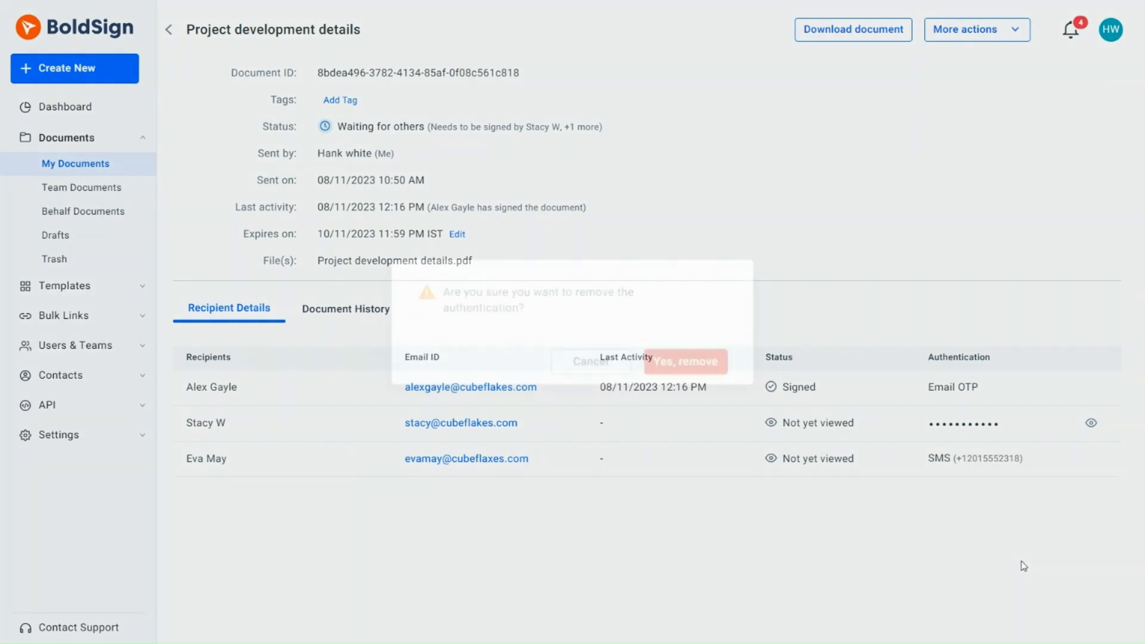
pyautogui.click(679, 366)
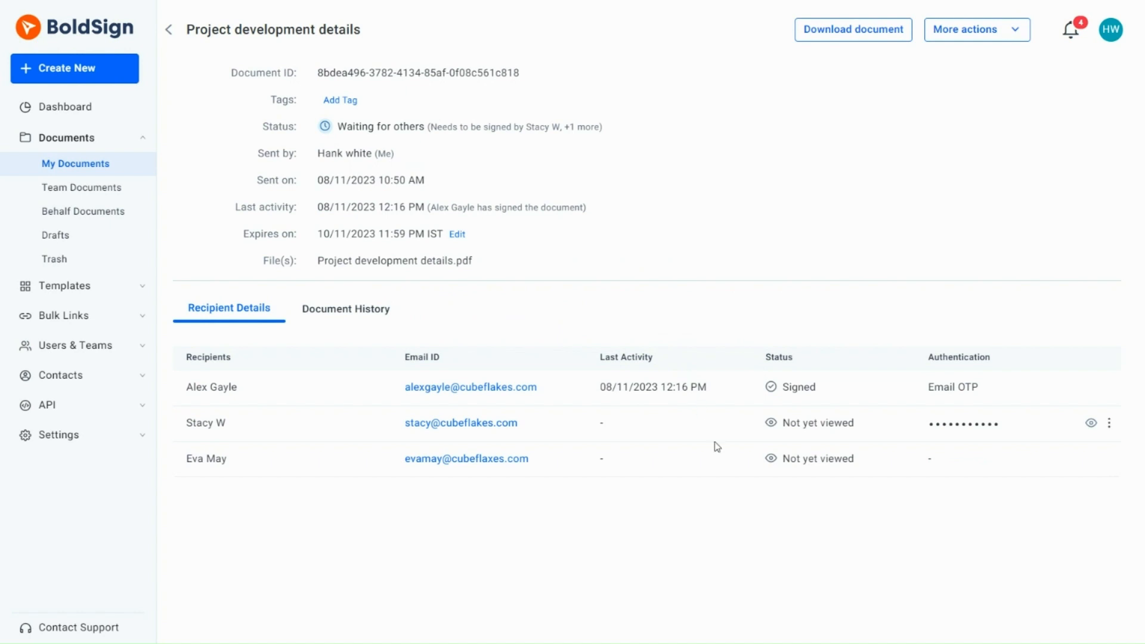
# Give the third recipient access code authentication with a new code.
pyautogui.click(1092, 460)
pyautogui.moveTo(1051, 494)
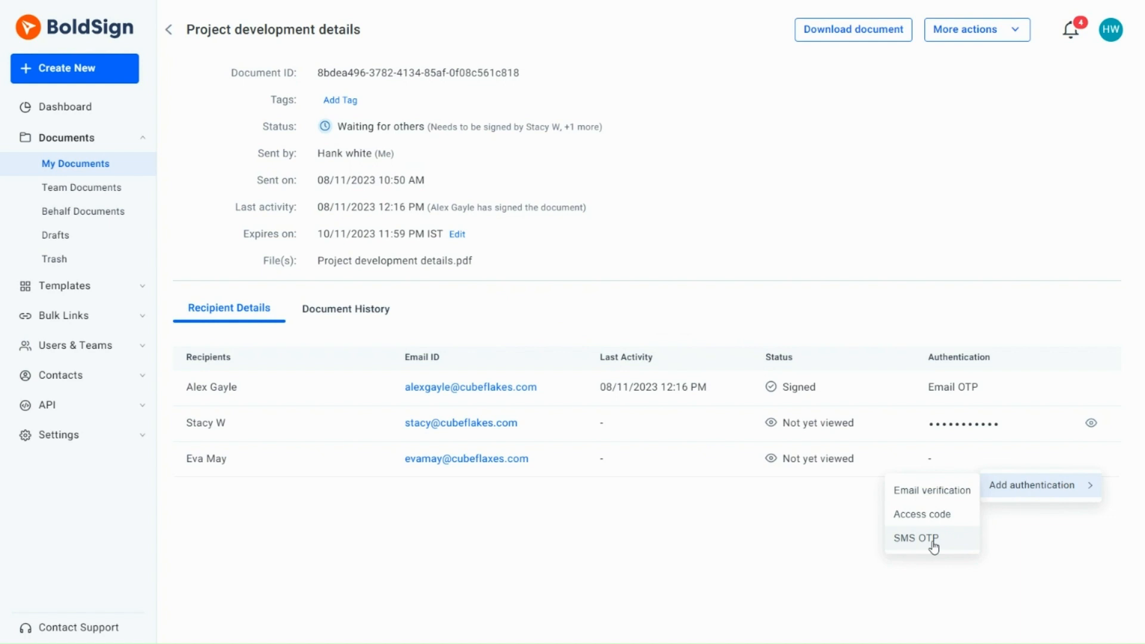
pyautogui.click(929, 520)
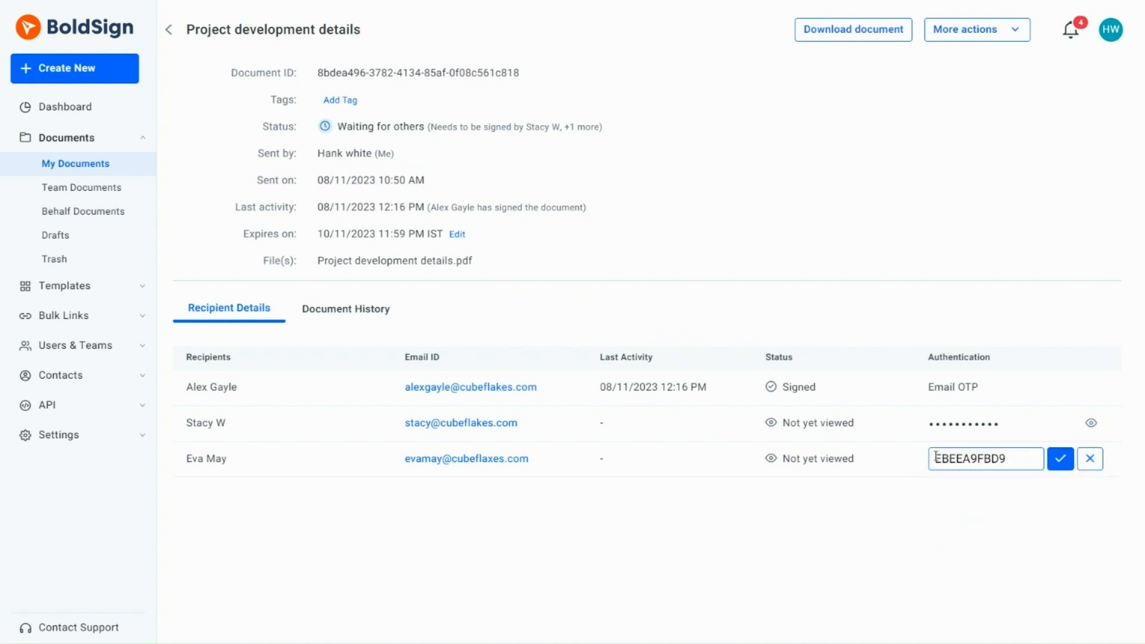
pyautogui.click(1006, 458)
pyautogui.press('BackSpace')
pyautogui.press('BackSpace')
pyautogui.press('BackSpace')
pyautogui.press('BackSpace')
pyautogui.press('BackSpace')
pyautogui.press('BackSpace')
pyautogui.press('BackSpace')
pyautogui.press('BackSpace')
pyautogui.press('BackSpace')
pyautogui.press('BackSpace')
pyautogui.write('12345678')
pyautogui.click(1061, 460)
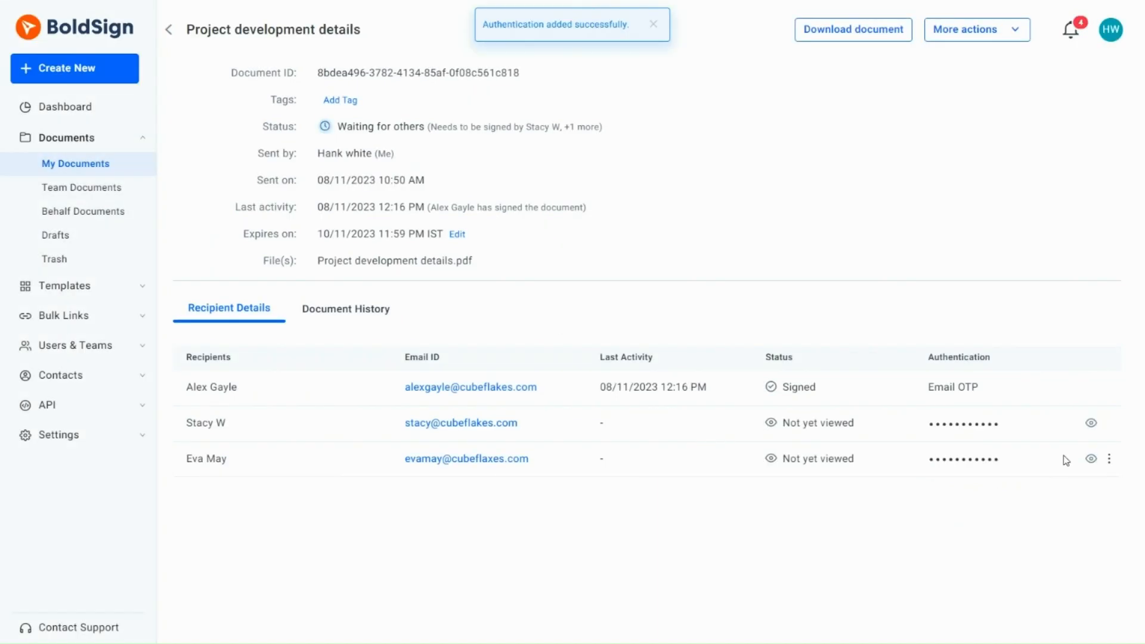